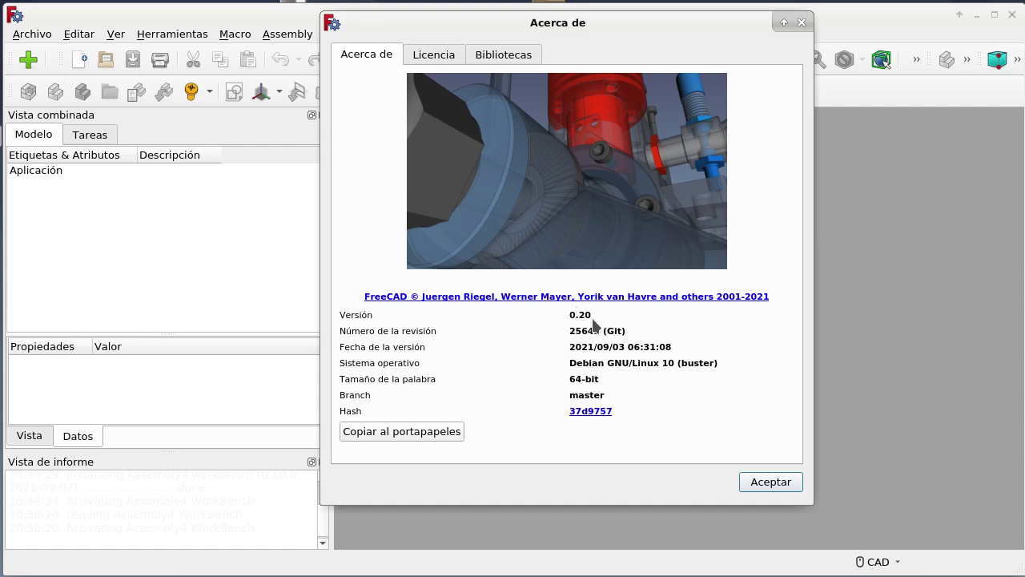
# - Dismiss the About FreeCAD version window with Aceptar
pyautogui.click(768, 482)
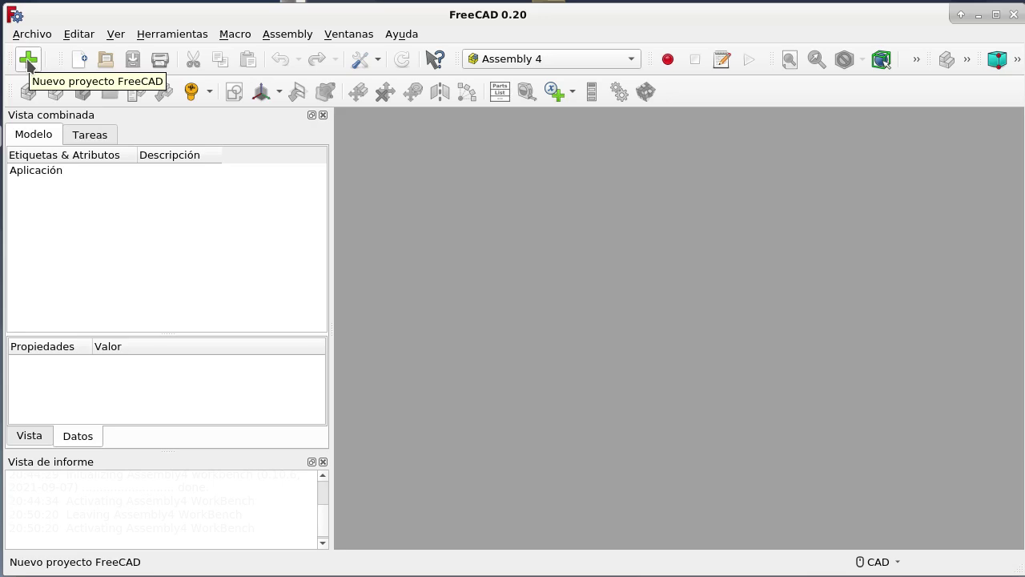
# - Create a new Assembly4 project with Text document, Spreadsheet, Parts and Assembly items
pyautogui.click(28, 60)
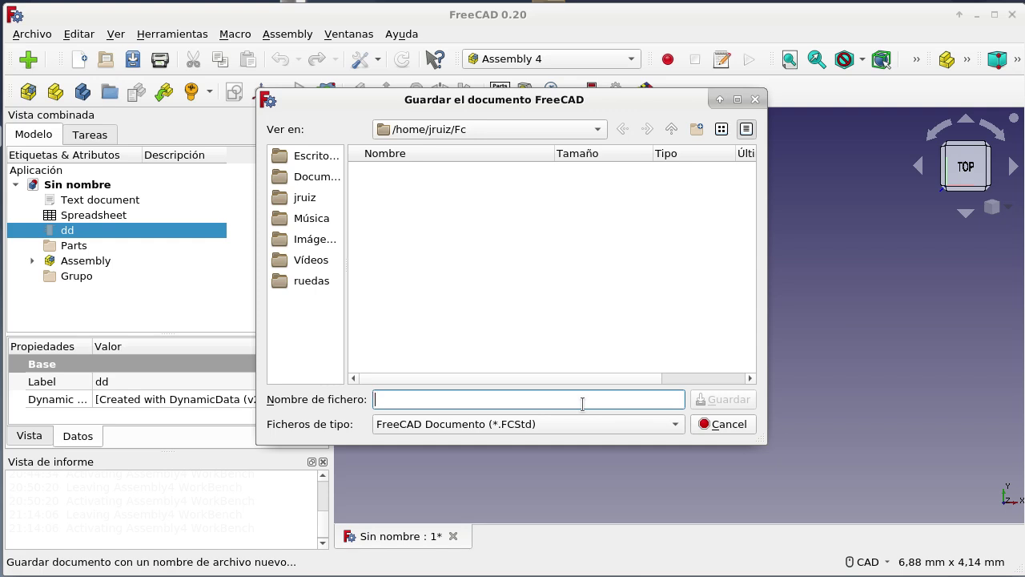
# - Save the new project as proyectoNuevo in the Fc folder
pyautogui.write('pro')
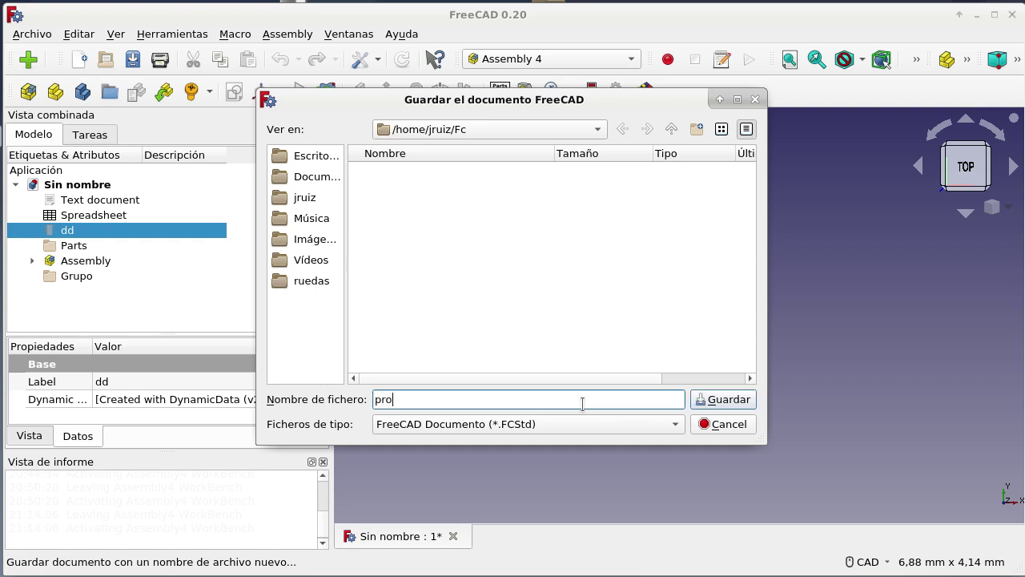
pyautogui.write('yectoNu')
pyautogui.write('evo')
pyautogui.click(727, 405)
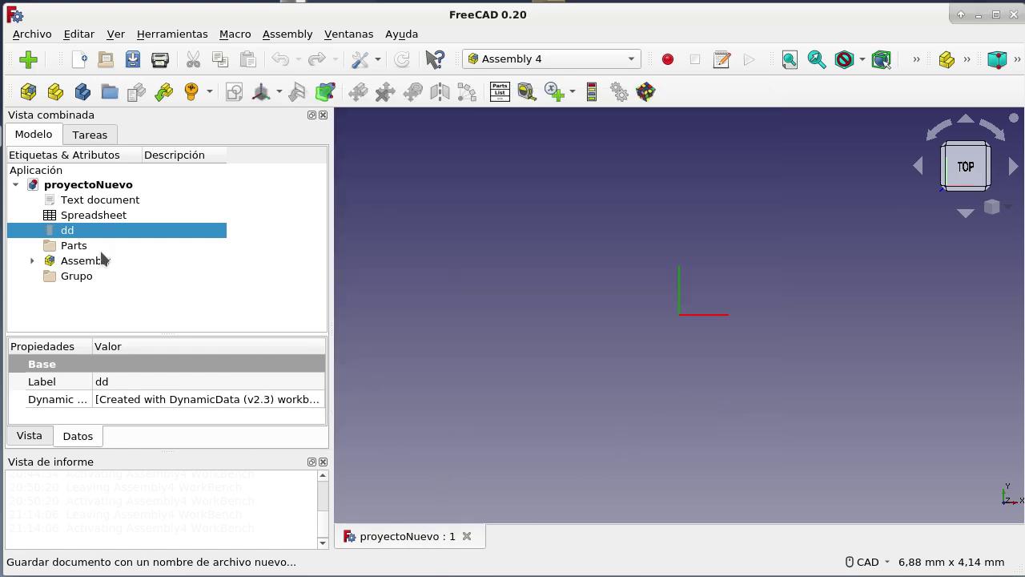
# - Write 'Una descripción.' into the project's Text document in its editor tab
pyautogui.click(130, 203)
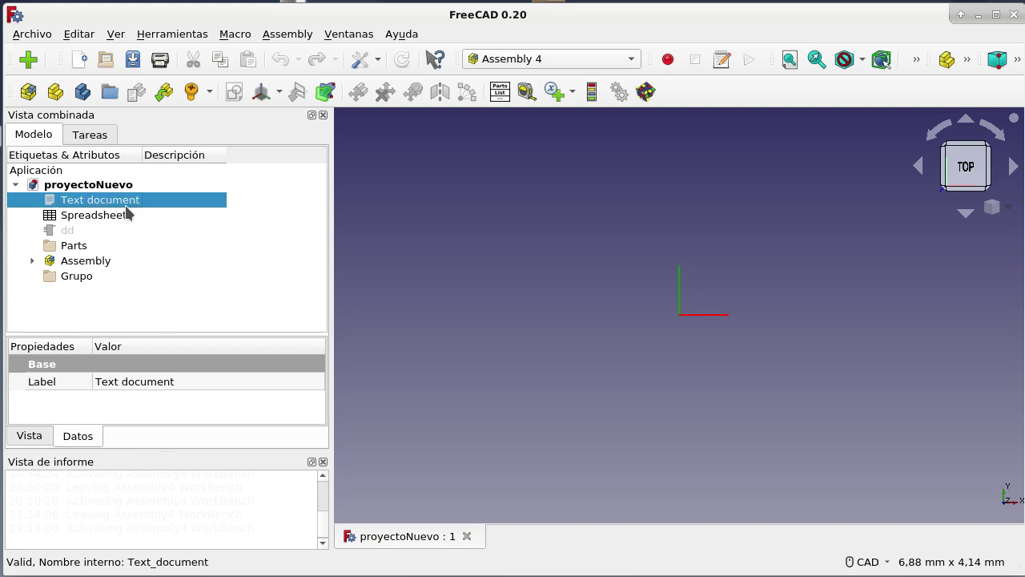
pyautogui.click(193, 382)
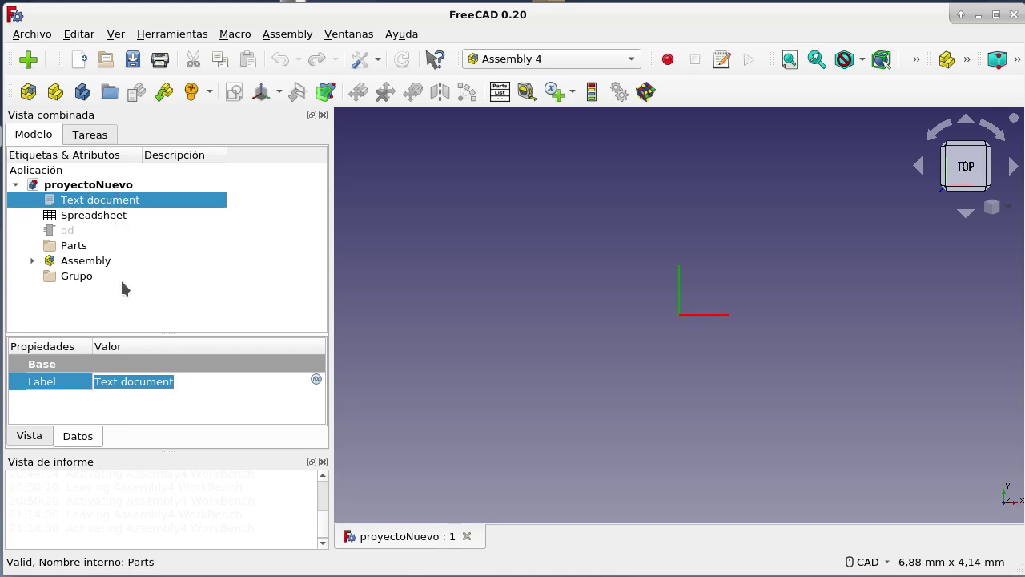
pyautogui.doubleClick(74, 202)
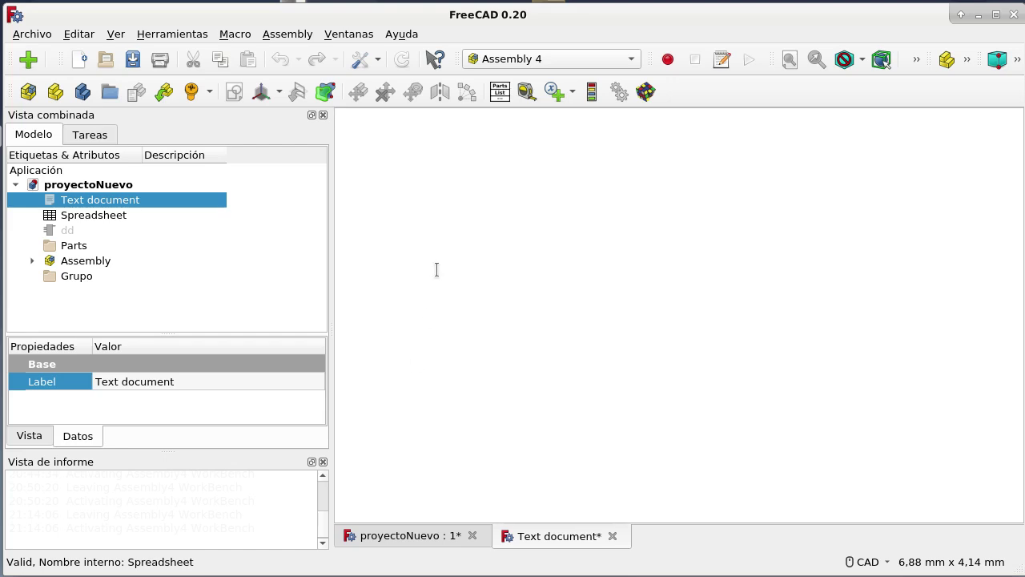
pyautogui.write('Una')
pyautogui.write(' desc')
pyautogui.write('rip')
pyautogui.write('cioón')
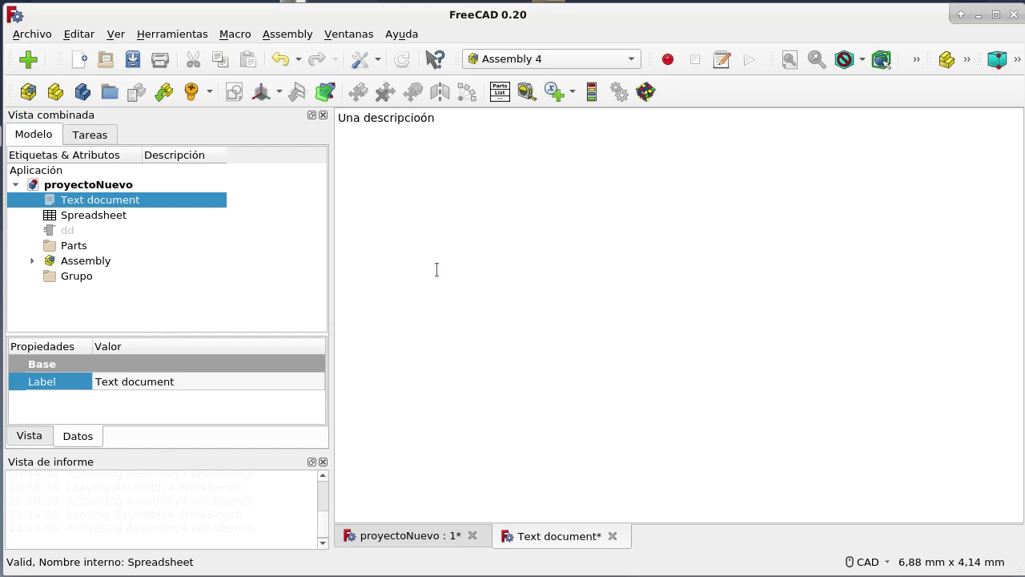
pyautogui.press('BackSpace')
pyautogui.write('.')
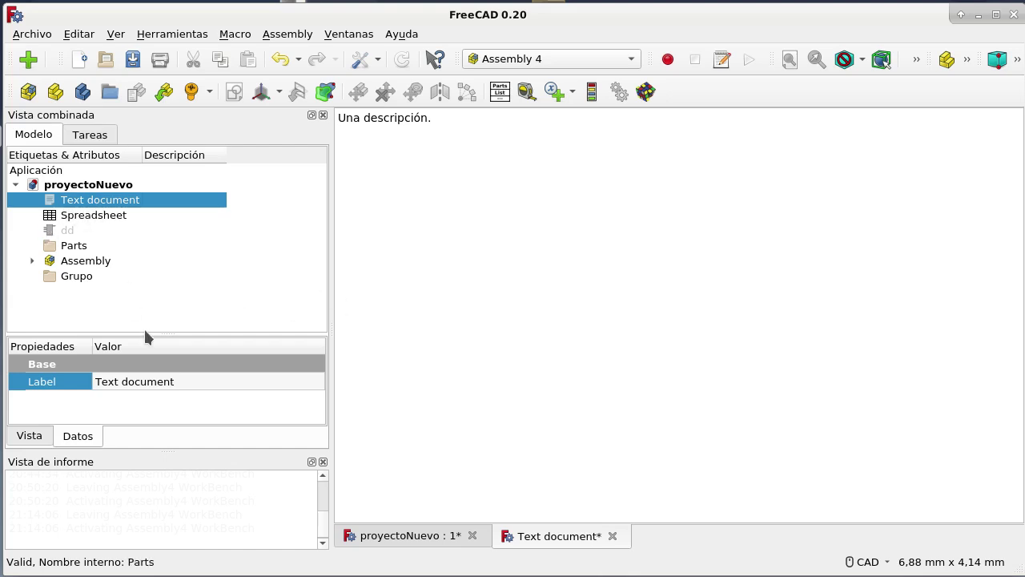
# - Change the Text document's Label property to Motor
pyautogui.click(179, 382)
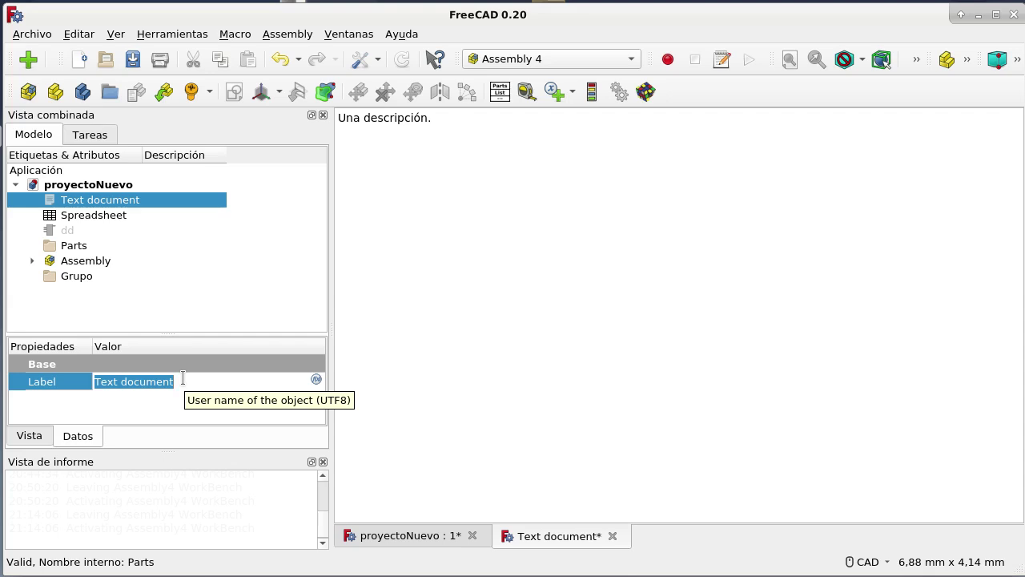
pyautogui.write('P')
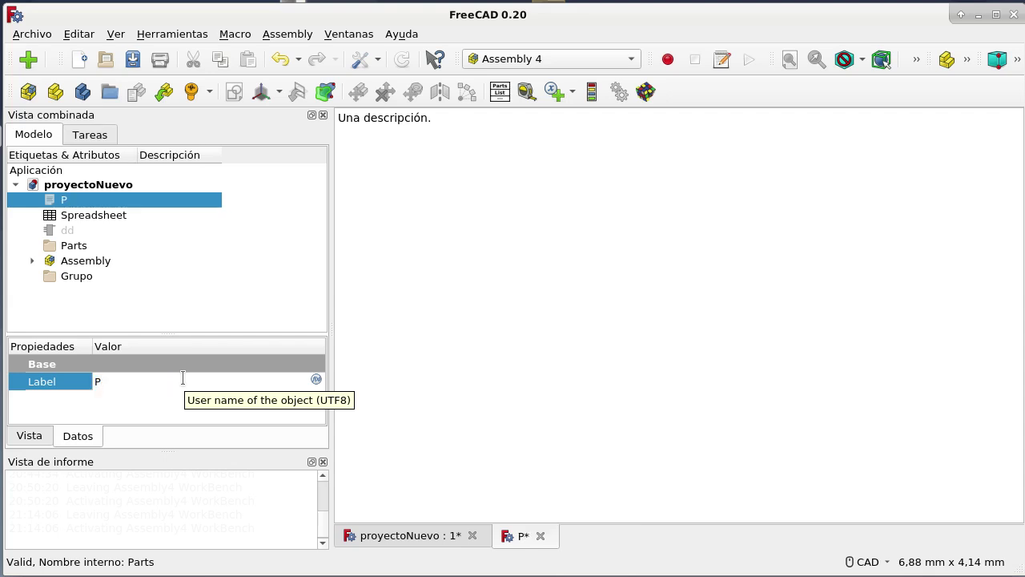
pyautogui.write('royecto')
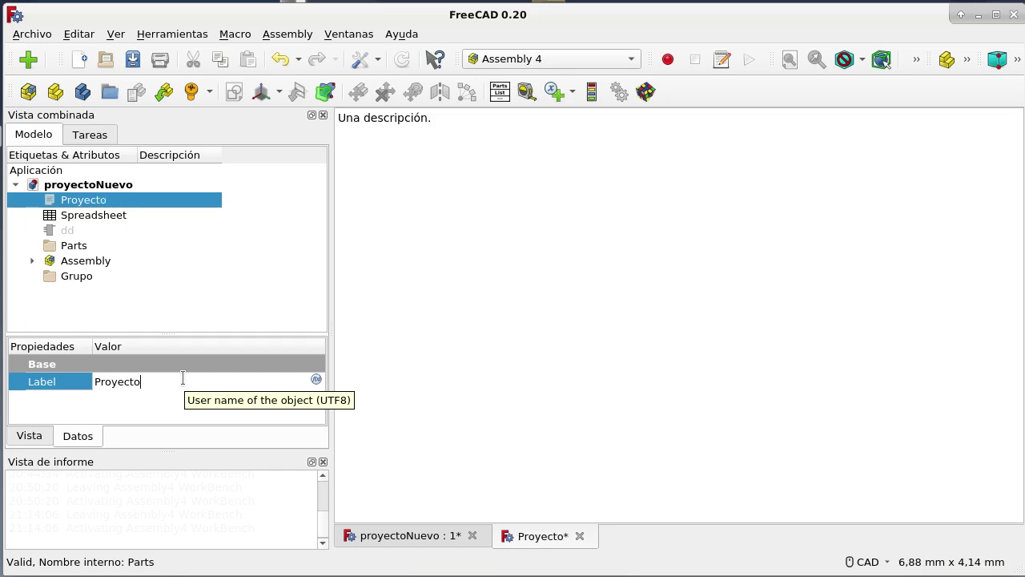
pyautogui.write('r')
pyautogui.press('BackSpace')
pyautogui.press('BackSpace')
pyautogui.press('BackSpace')
pyautogui.press('BackSpace')
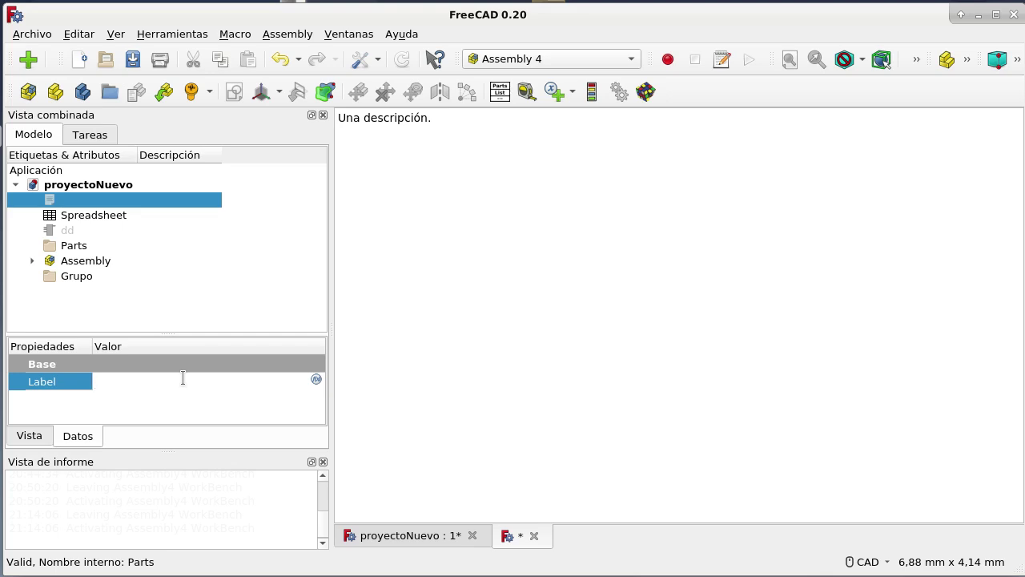
pyautogui.write('M')
pyautogui.write('otor')
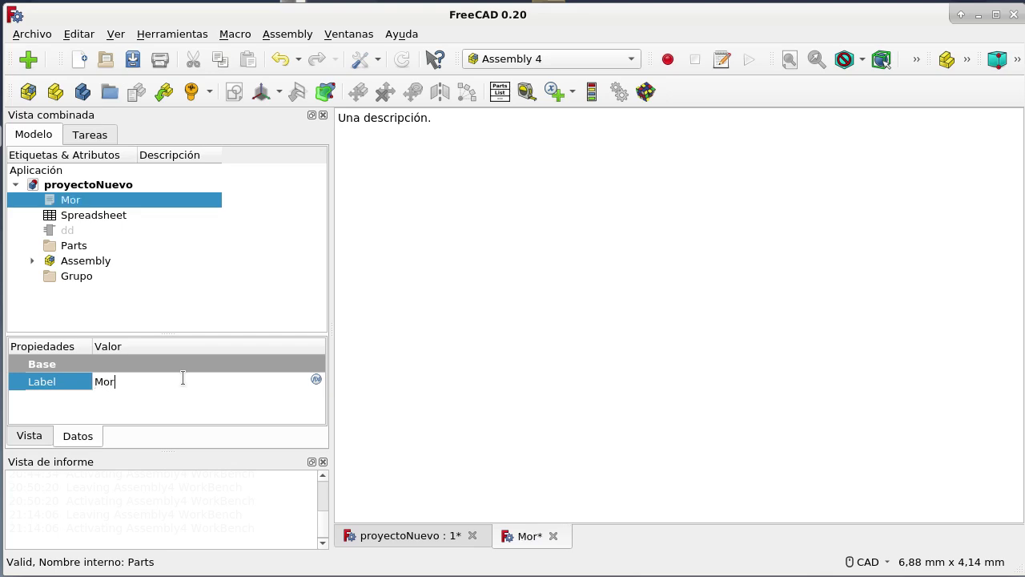
pyautogui.press('BackSpace')
pyautogui.write('tor')
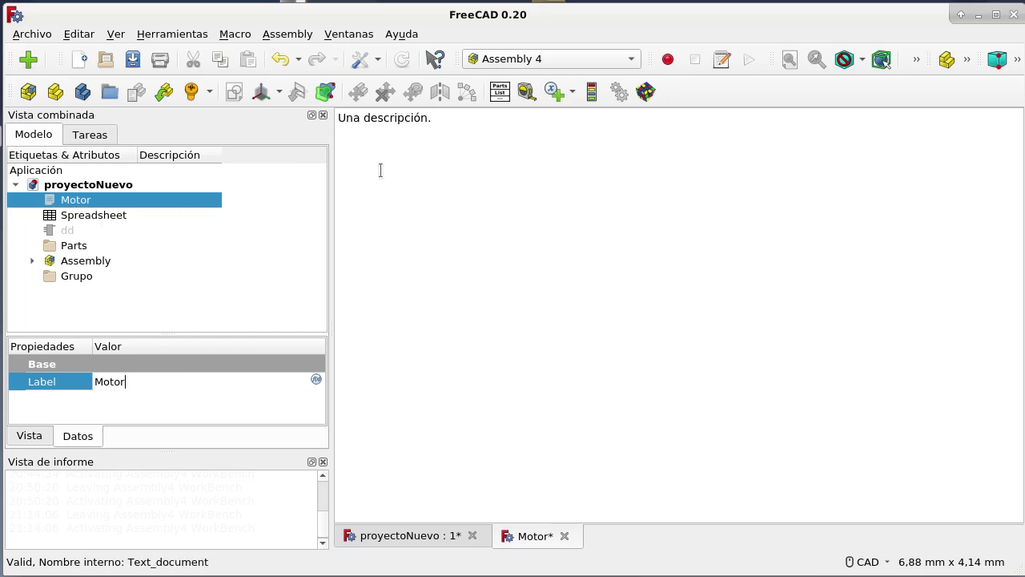
pyautogui.click(118, 215)
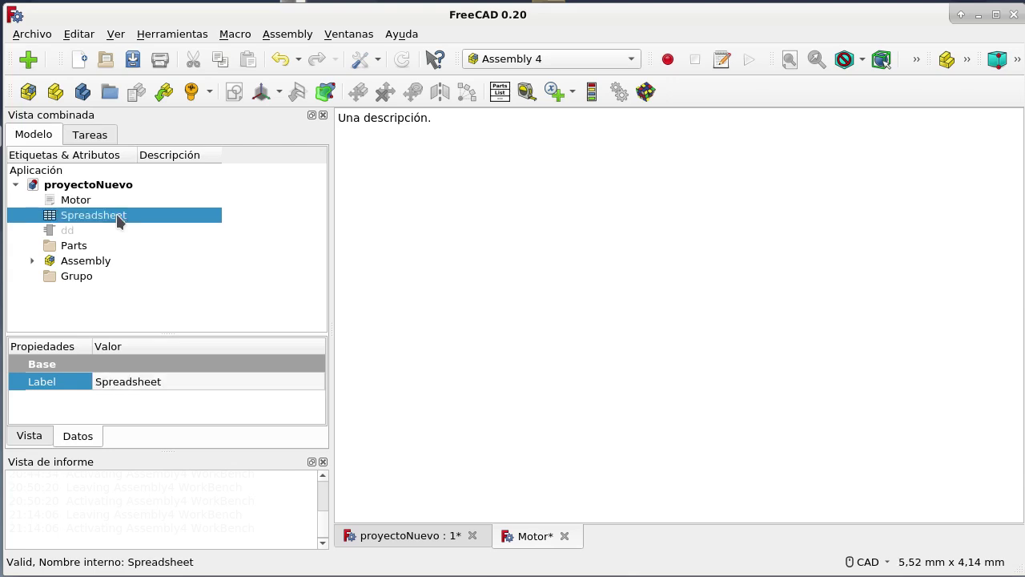
# - Relabel the Spreadsheet item as data via its Label property
pyautogui.click(175, 383)
pyautogui.write('d')
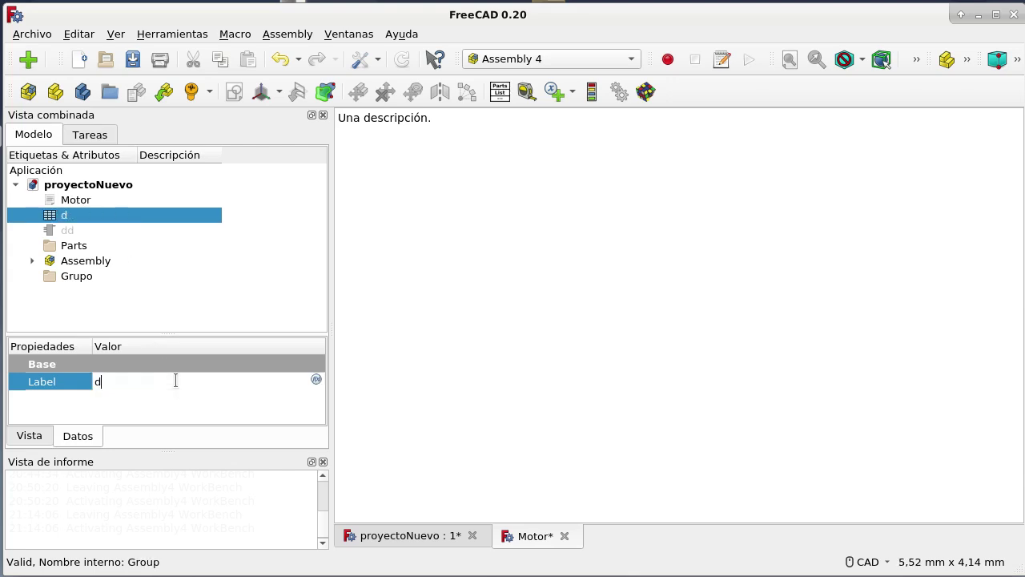
pyautogui.write('ata')
pyautogui.click(92, 231)
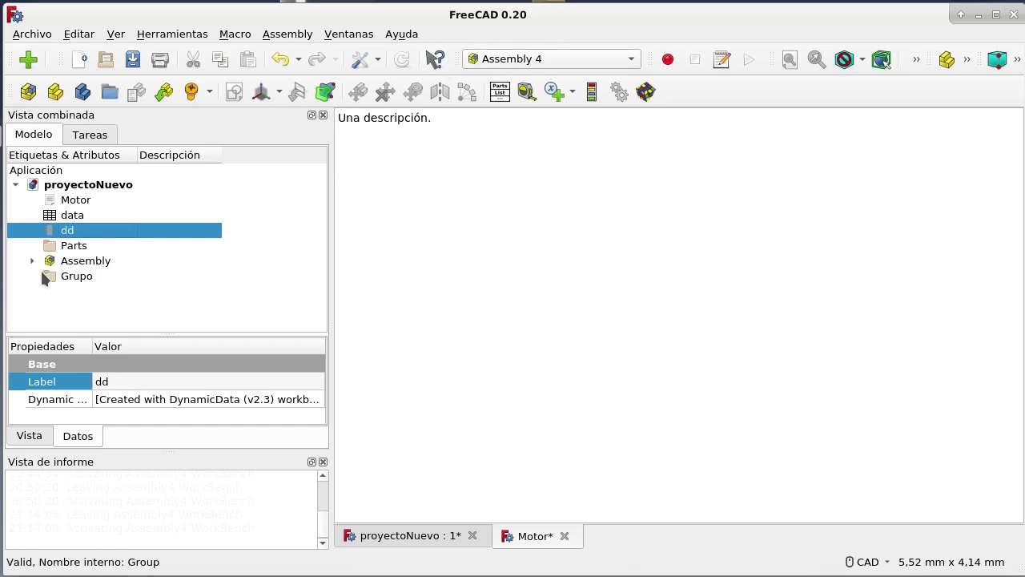
# - Create an Assembly4 Part named 'parte' and expand the Parts folder to show it
pyautogui.click(55, 91)
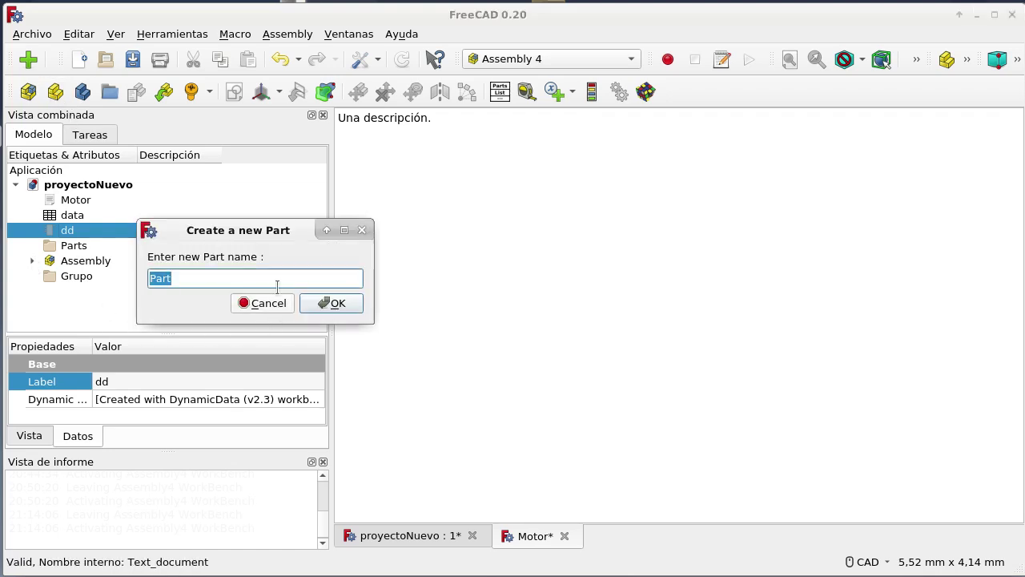
pyautogui.write('pa')
pyautogui.write('rte')
pyautogui.click(356, 303)
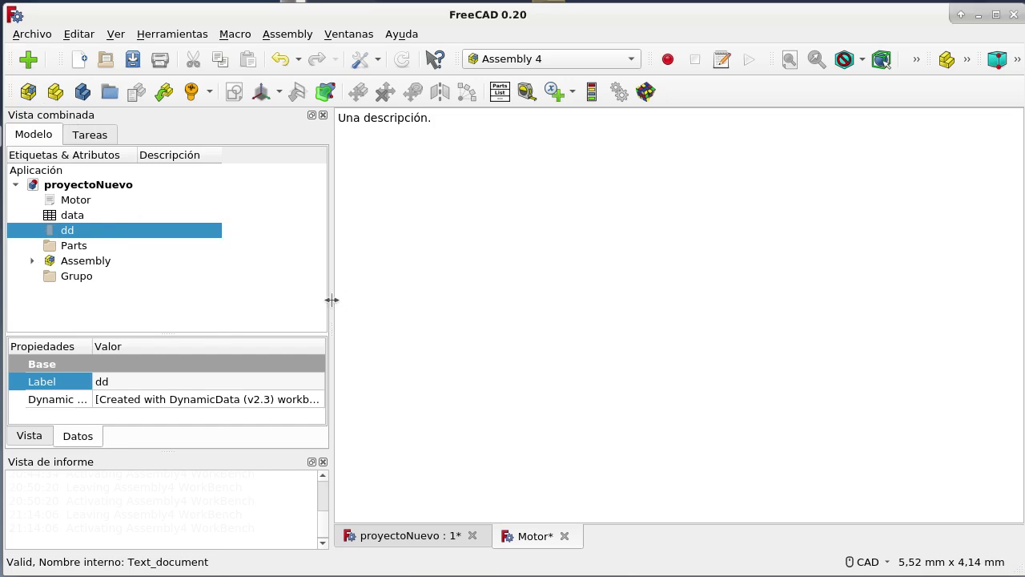
pyautogui.click(32, 246)
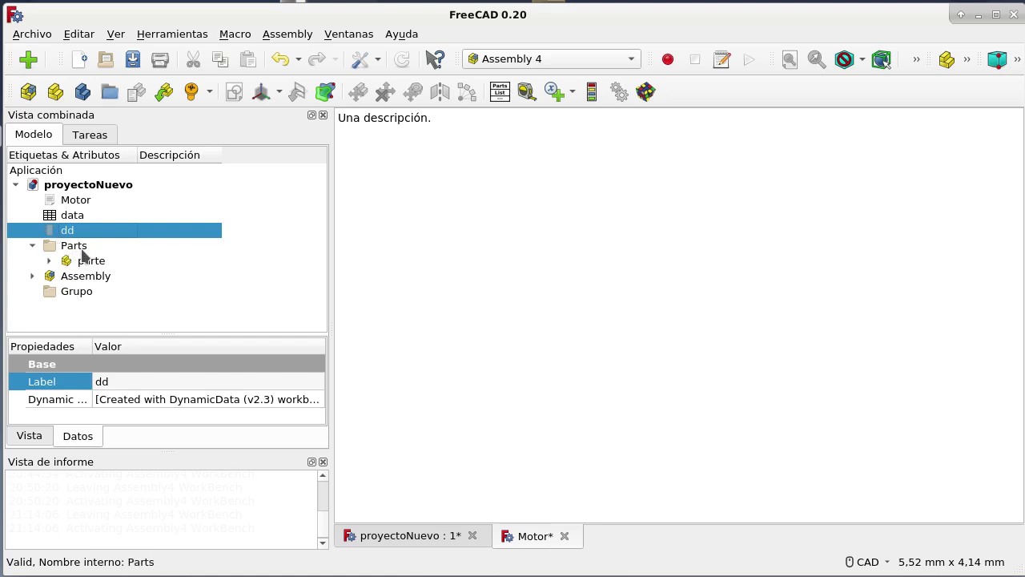
# - Append 's' to the parte Label so the part reads partes
pyautogui.click(101, 263)
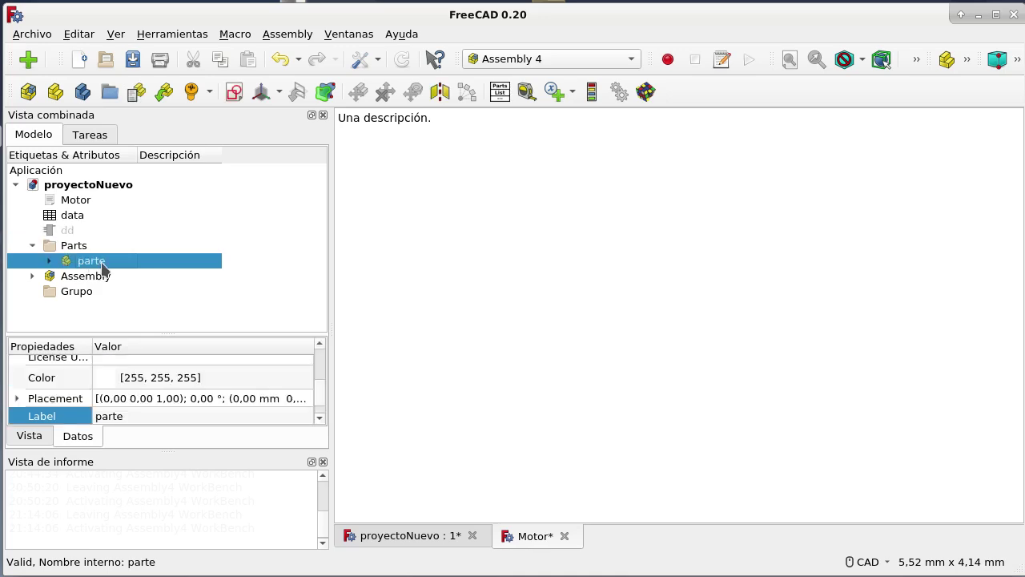
pyautogui.click(138, 414)
pyautogui.click(138, 414)
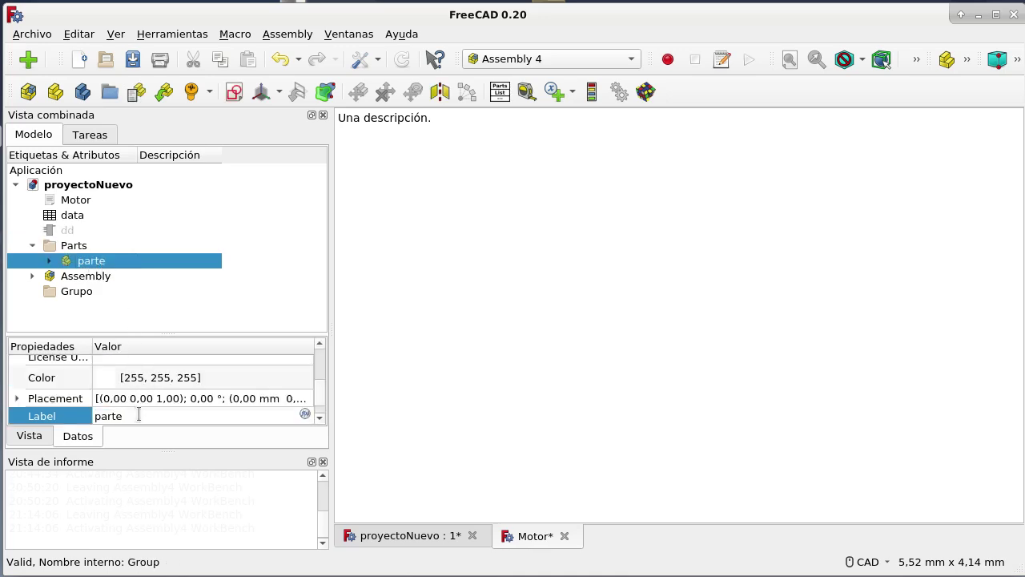
pyautogui.write('s')
pyautogui.press('Return')
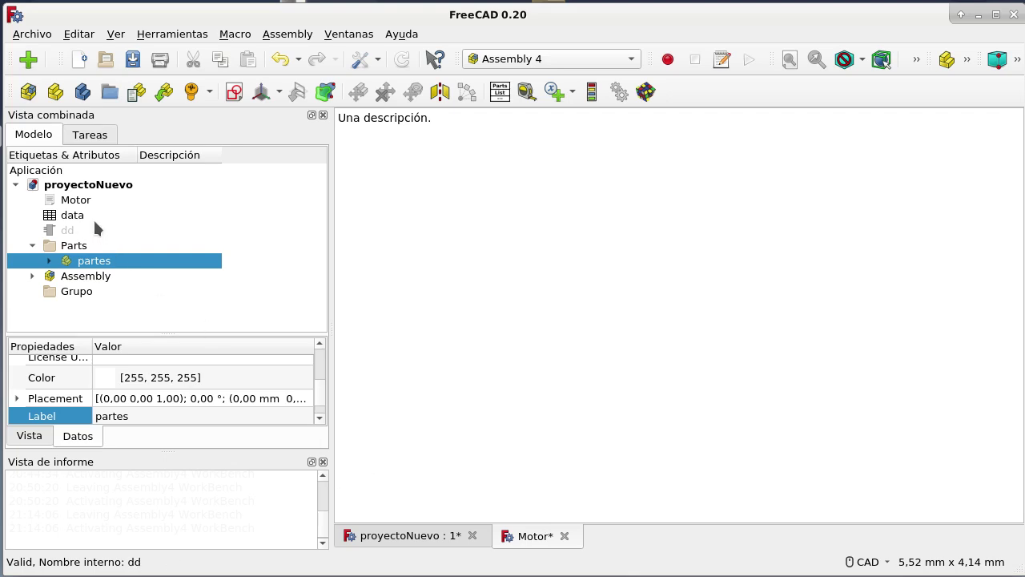
# - Open the data spreadsheet in its own tab, then return to the proyectoNuevo 3D view
pyautogui.doubleClick(79, 221)
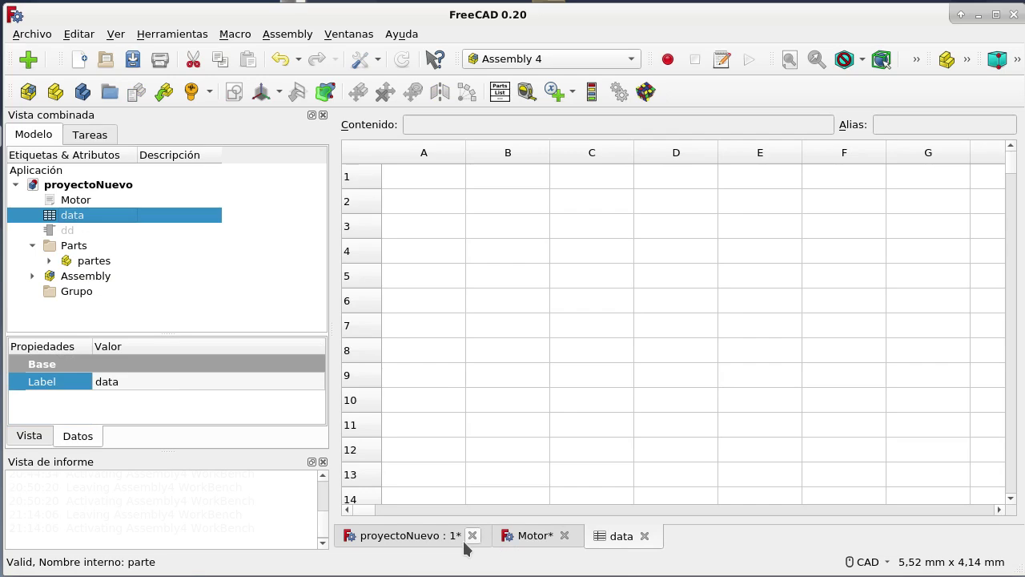
pyautogui.click(512, 539)
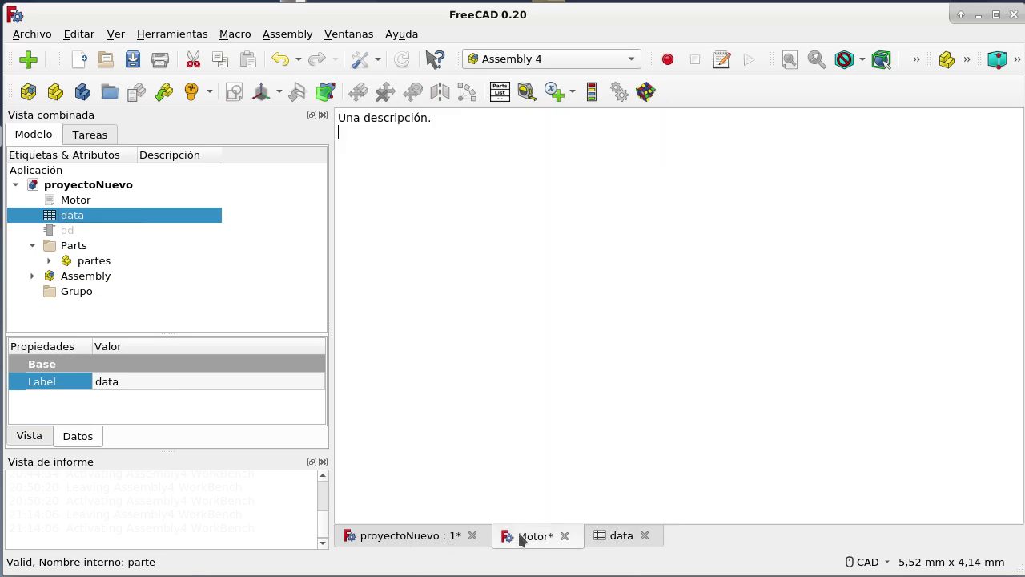
pyautogui.click(404, 535)
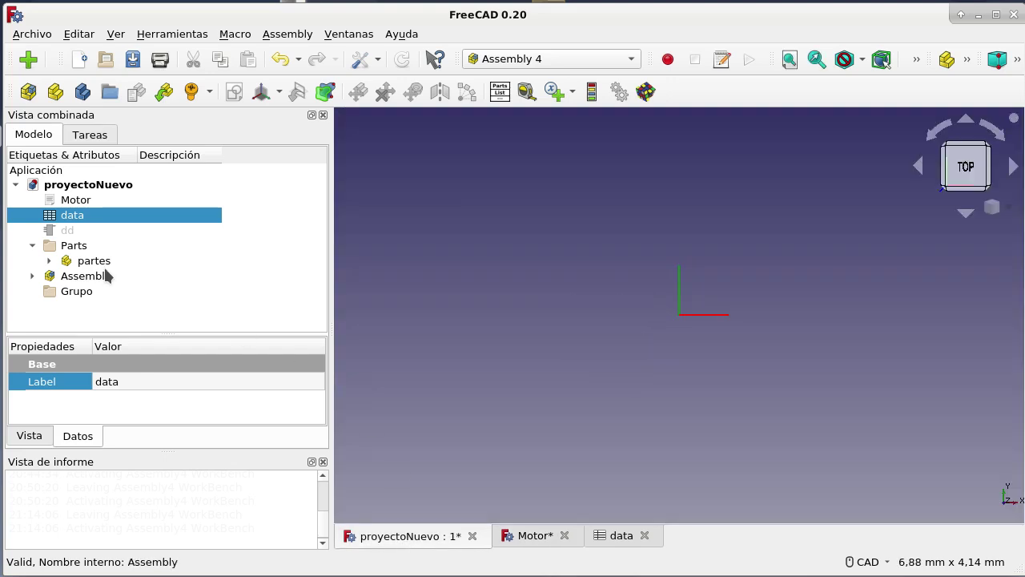